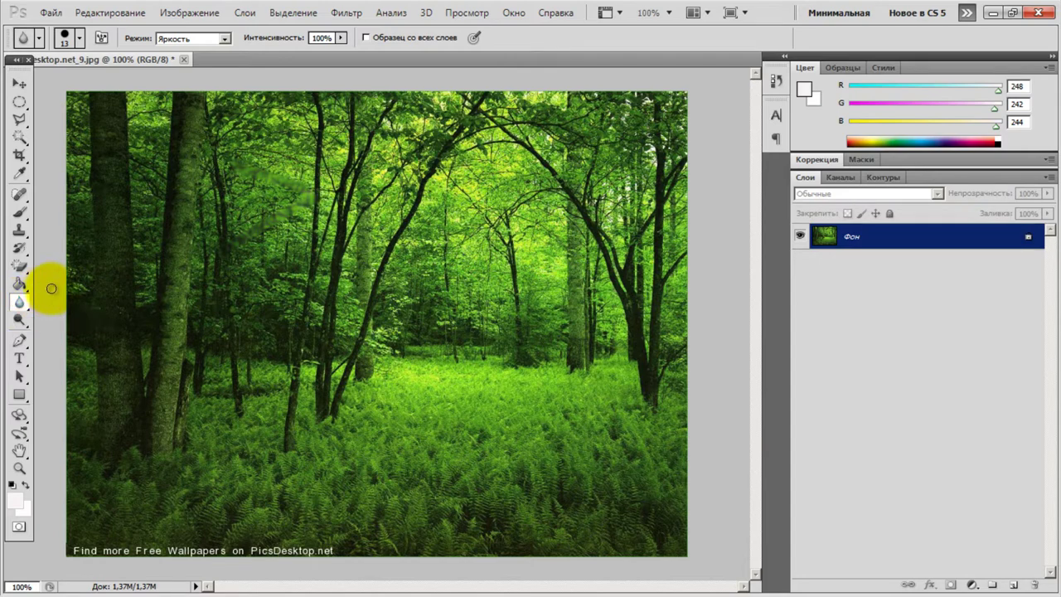
# - Check the Blur tool's brush presets and blur the foliage between the trunks in the upper-left part of the photo with the hard 13-pixel brush
pyautogui.click(83, 41)
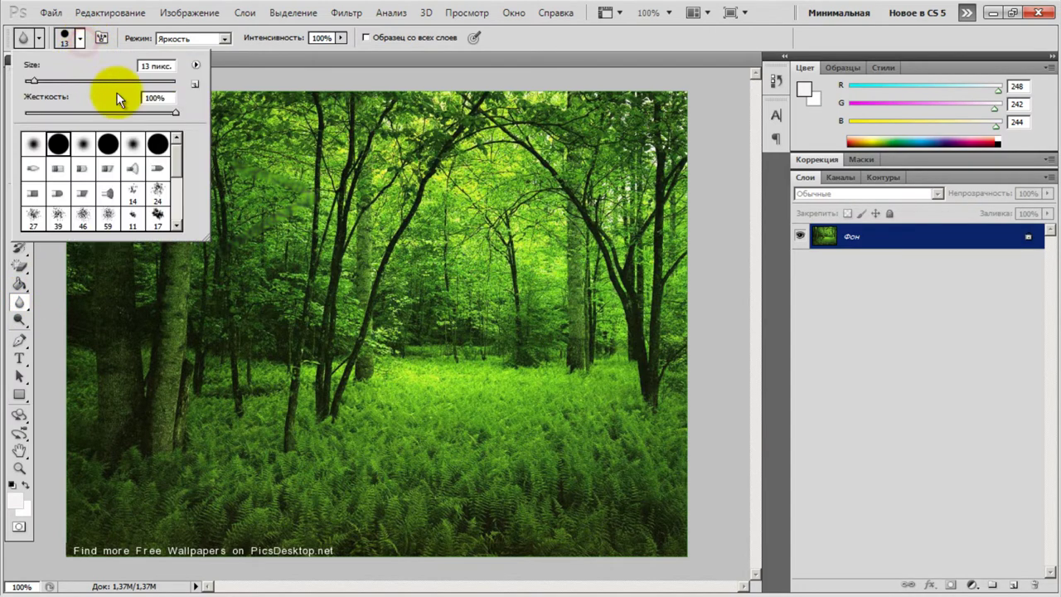
pyautogui.moveTo(177, 153); pyautogui.dragTo(178, 166)
pyautogui.scroll(3, 176, 179)
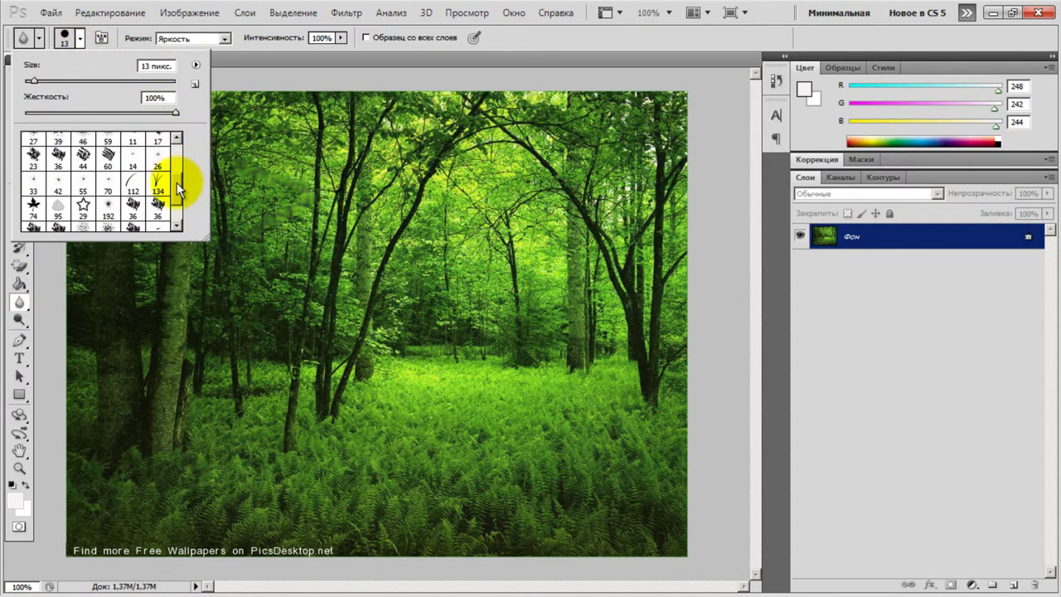
pyautogui.click(108, 144)
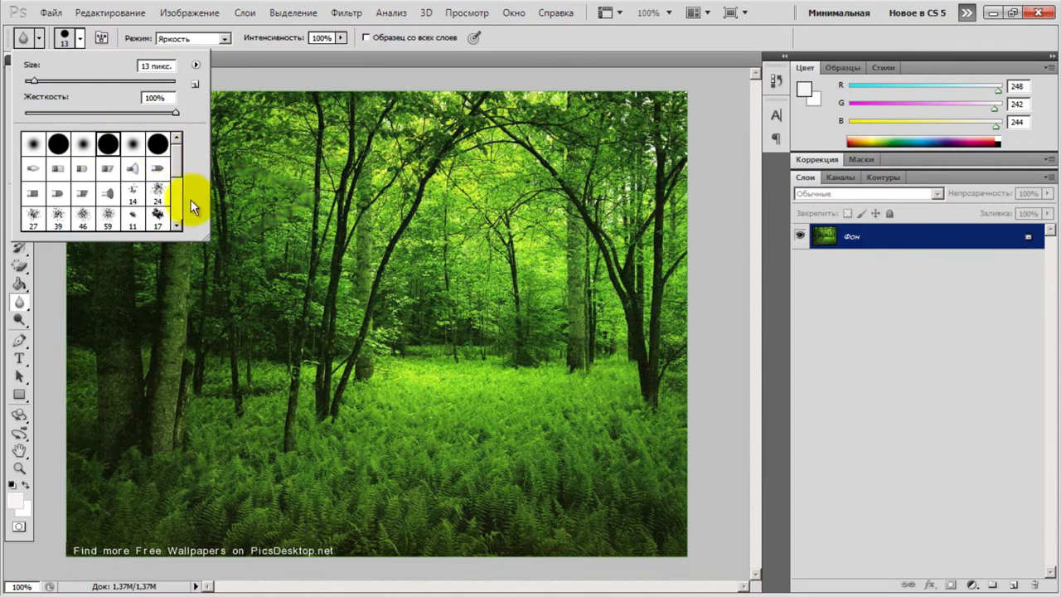
pyautogui.click(273, 238)
pyautogui.moveTo(272, 237)
pyautogui.mouseDown()
pyautogui.moveTo(328, 264)
pyautogui.moveTo(301, 231)
pyautogui.moveTo(286, 291)
pyautogui.moveTo(291, 215)
pyautogui.moveTo(262, 297)
pyautogui.moveTo(247, 280)
pyautogui.moveTo(281, 312)
pyautogui.moveTo(286, 302)
pyautogui.moveTo(227, 296)
pyautogui.mouseUp()
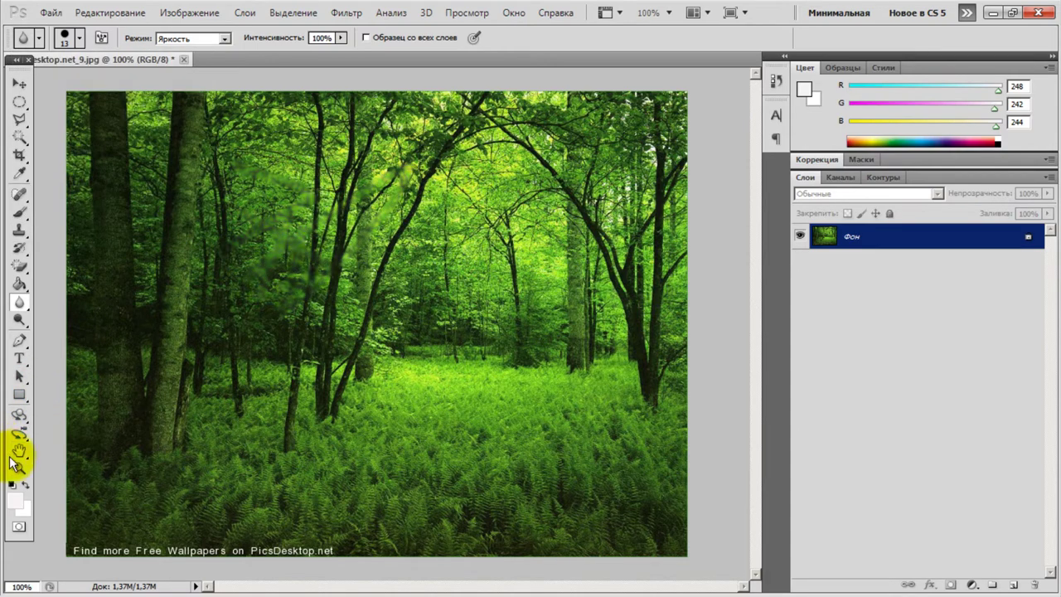
# - Zoom in to 200% and blur the slender trunks and foliage around the middle of the forest with the Blur tool
pyautogui.click(19, 468)
pyautogui.click(271, 365)
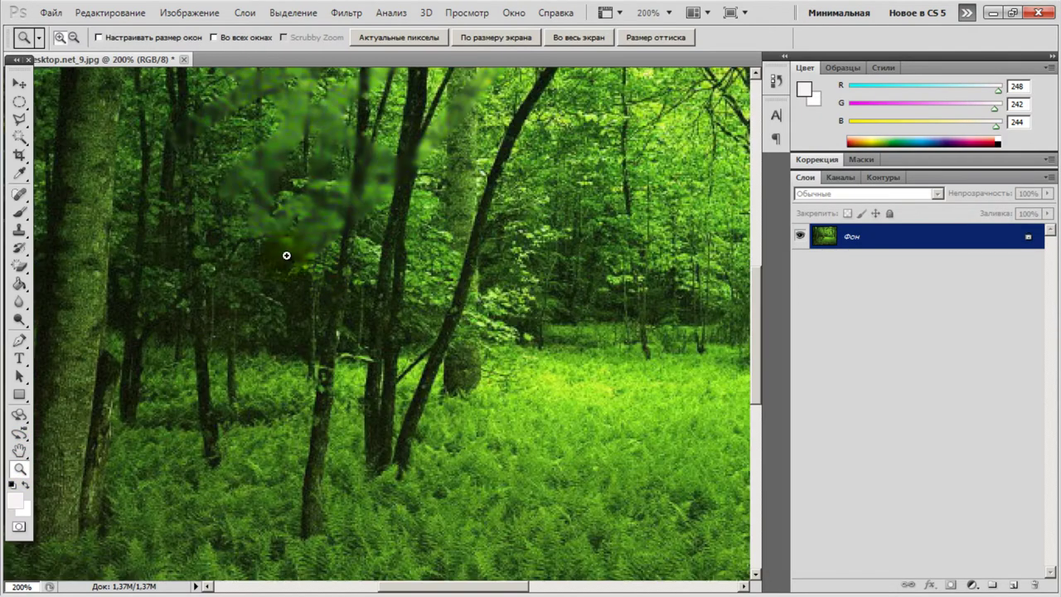
pyautogui.click(19, 305)
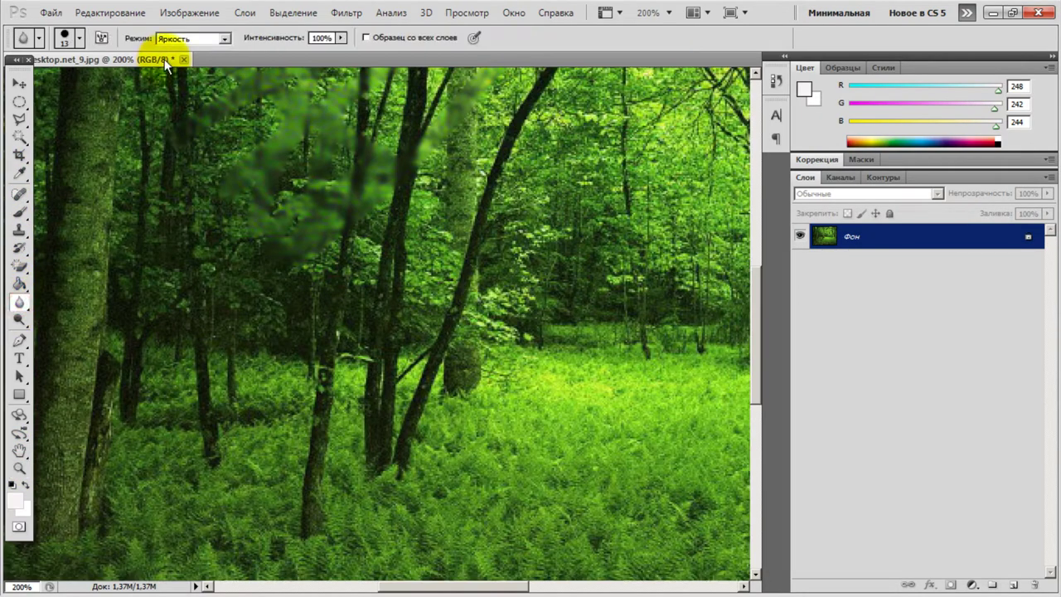
pyautogui.click(295, 209)
pyautogui.moveTo(295, 209)
pyautogui.mouseDown()
pyautogui.moveTo(337, 277)
pyautogui.moveTo(306, 340)
pyautogui.moveTo(200, 339)
pyautogui.moveTo(304, 280)
pyautogui.moveTo(317, 315)
pyautogui.moveTo(419, 343)
pyautogui.moveTo(441, 317)
pyautogui.moveTo(373, 351)
pyautogui.moveTo(351, 309)
pyautogui.moveTo(497, 175)
pyautogui.moveTo(528, 184)
pyautogui.moveTo(485, 186)
pyautogui.moveTo(472, 170)
pyautogui.moveTo(508, 153)
pyautogui.moveTo(388, 159)
pyautogui.moveTo(326, 272)
pyautogui.moveTo(426, 328)
pyautogui.moveTo(424, 375)
pyautogui.moveTo(480, 351)
pyautogui.moveTo(439, 417)
pyautogui.moveTo(453, 435)
pyautogui.moveTo(484, 383)
pyautogui.moveTo(456, 378)
pyautogui.moveTo(468, 352)
pyautogui.mouseUp()
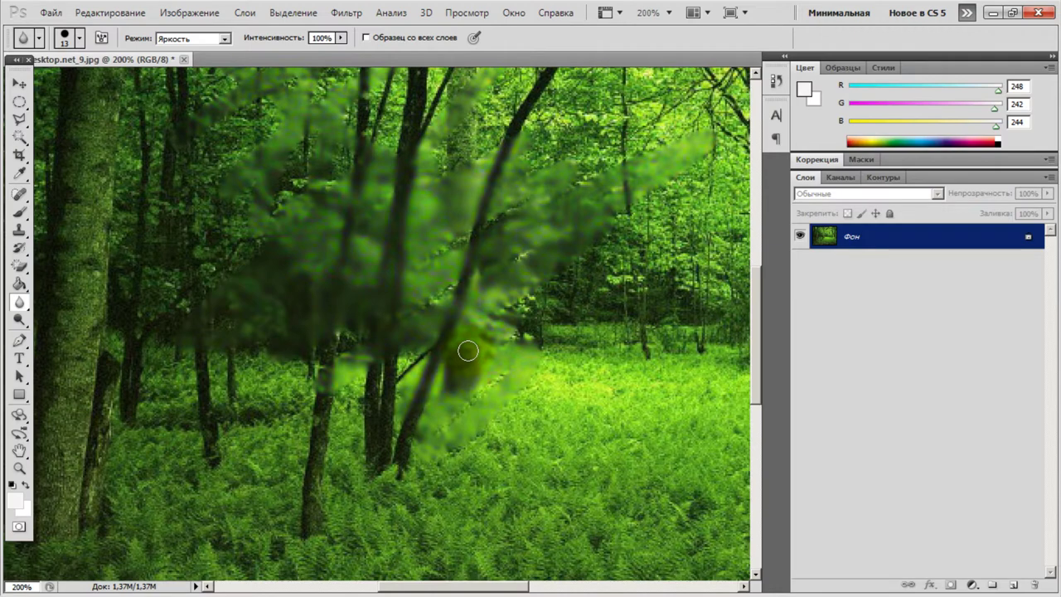
# - Apply a Gaussian Blur with a radius of 6.3 pixels to the whole photo
pyautogui.click(337, 15)
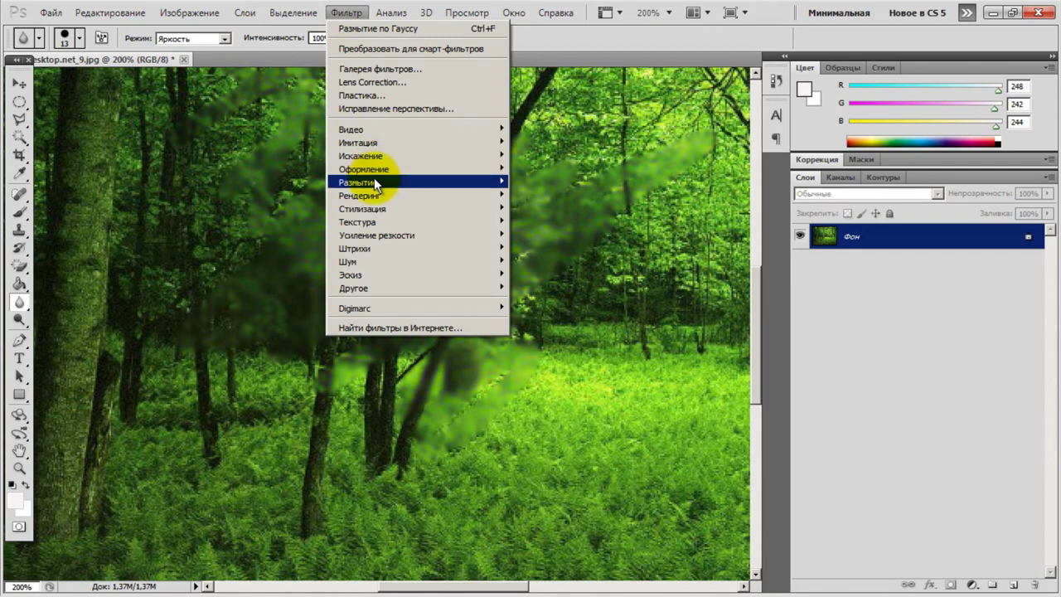
pyautogui.moveTo(374, 178)
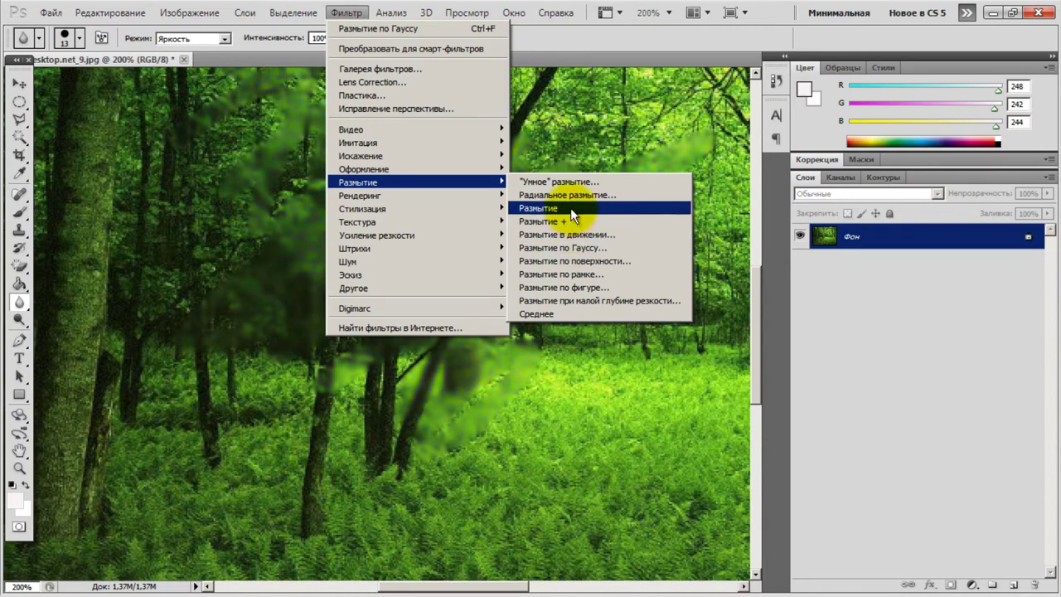
pyautogui.click(568, 241)
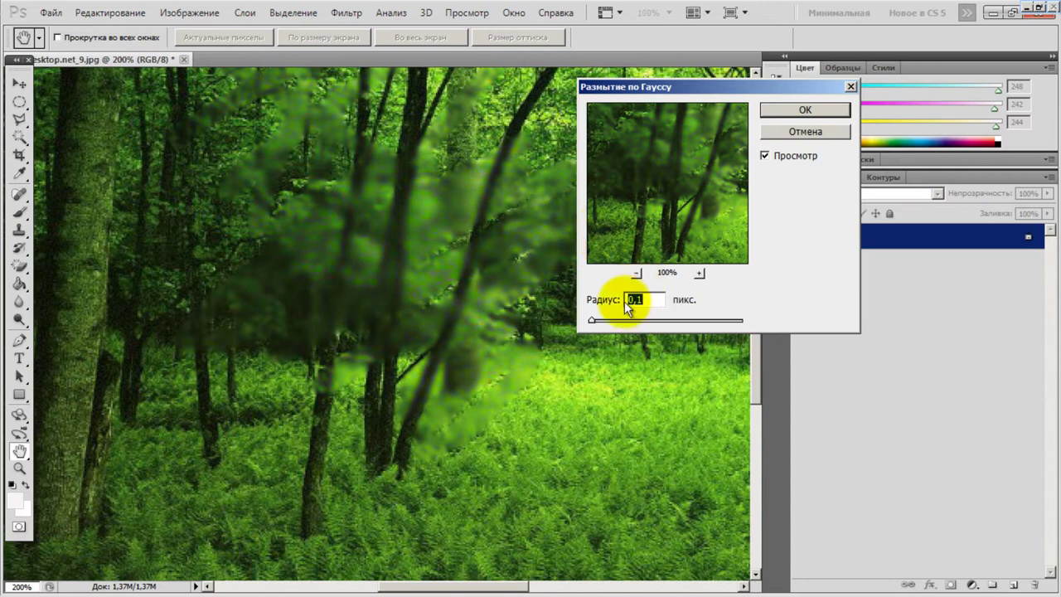
pyautogui.moveTo(593, 323); pyautogui.dragTo(624, 310)
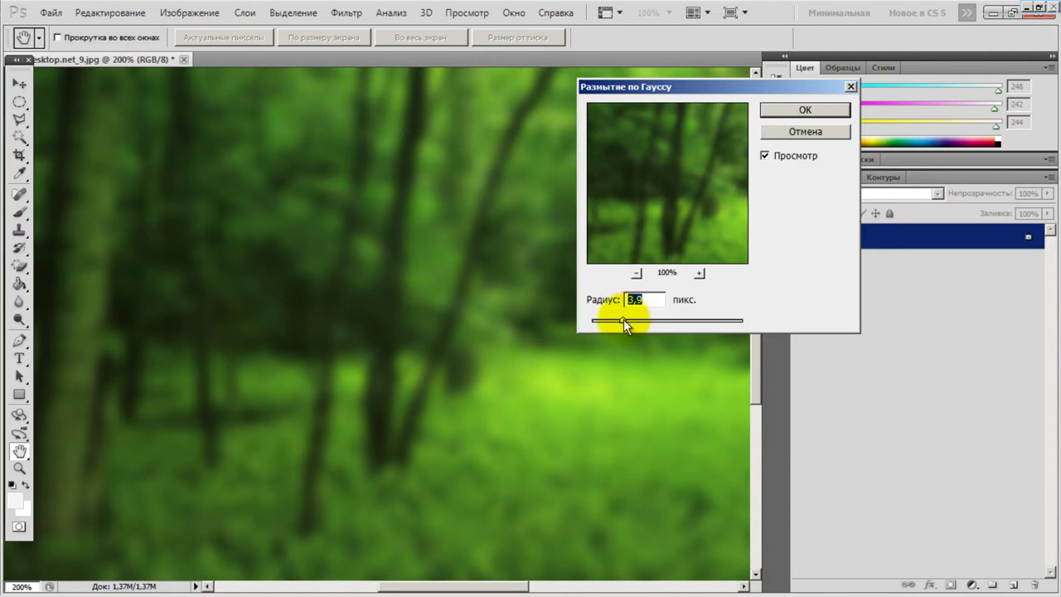
pyautogui.moveTo(628, 322)
pyautogui.mouseDown()
pyautogui.moveTo(595, 324)
pyautogui.moveTo(638, 323)
pyautogui.mouseUp()
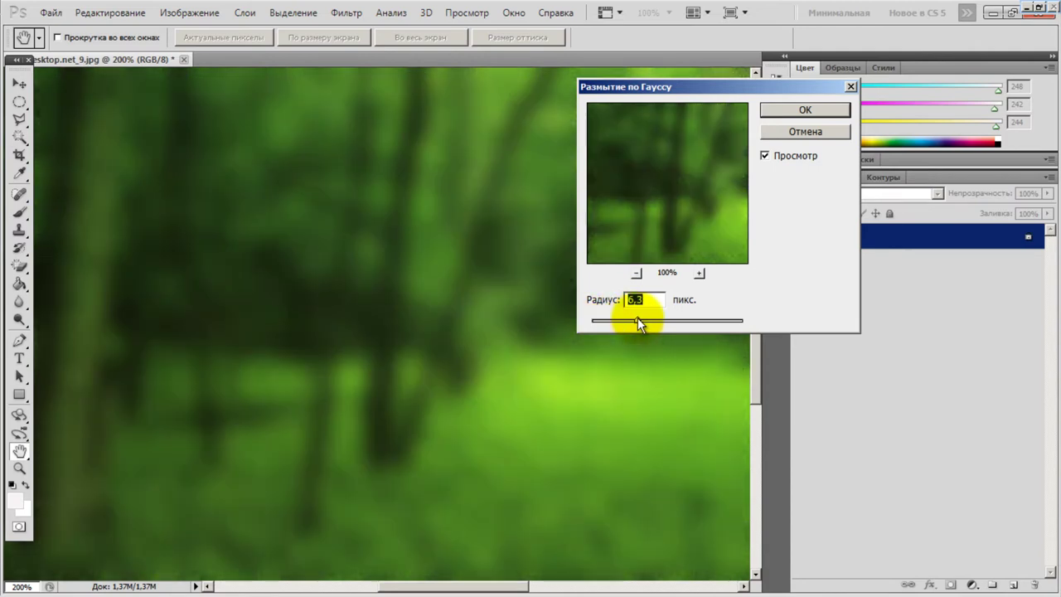
pyautogui.click(790, 110)
pyautogui.press('r')
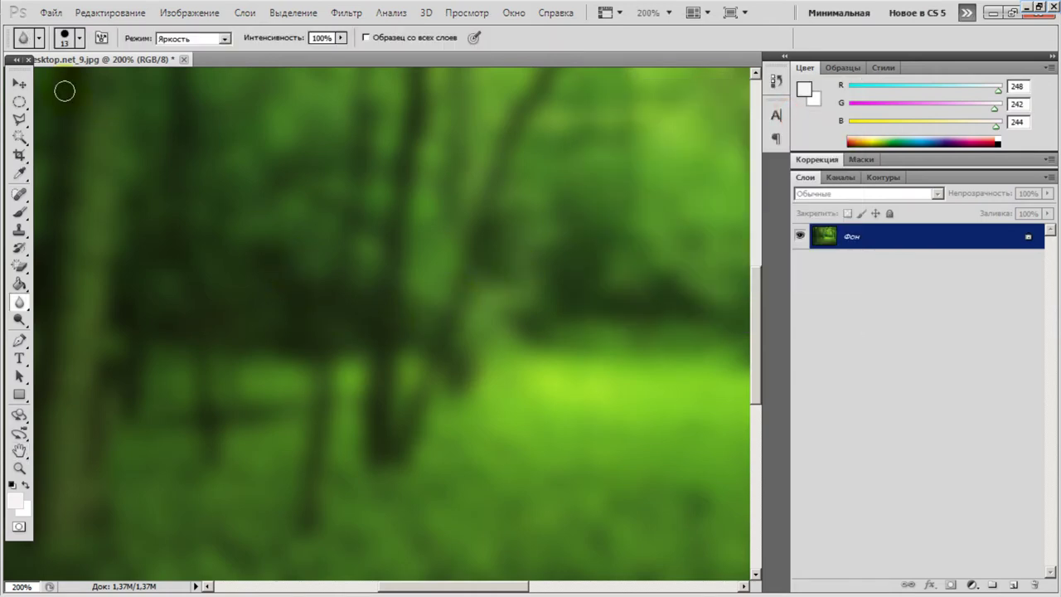
# - Undo the Gaussian Blur on the photo
pyautogui.click(49, 13)
pyautogui.moveTo(91, 13)
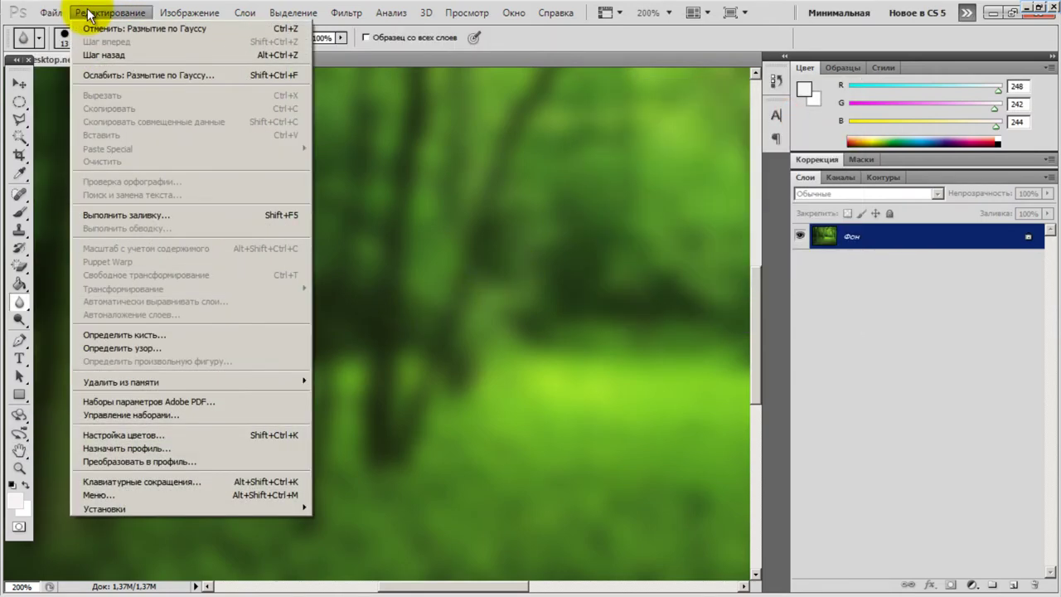
pyautogui.click(109, 54)
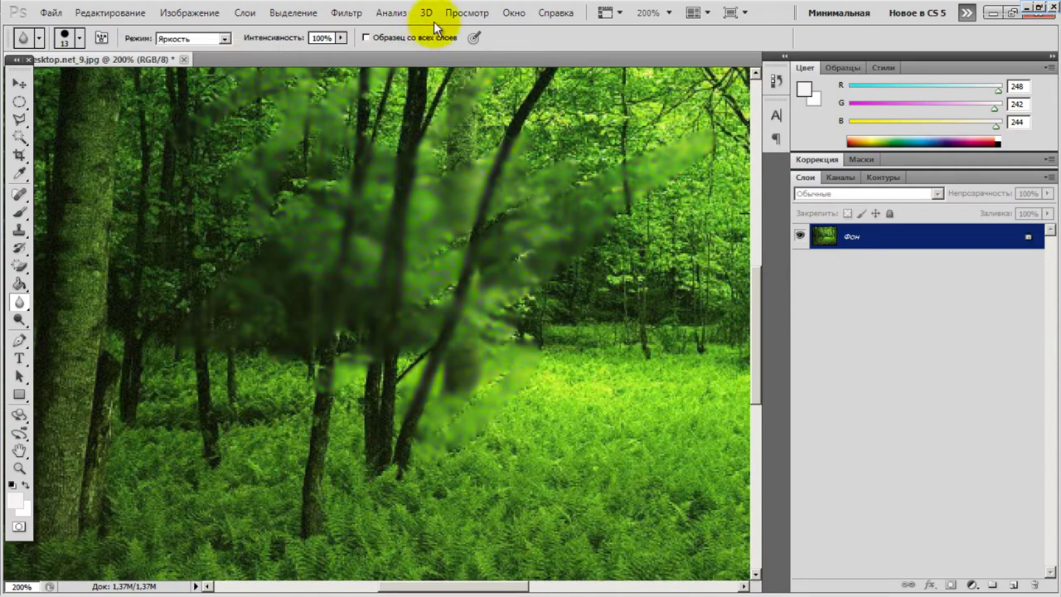
# - Apply a strong horizontal Motion Blur at an angle of 0° to the whole photo, with the distance raised above 10 pixels
pyautogui.click(346, 13)
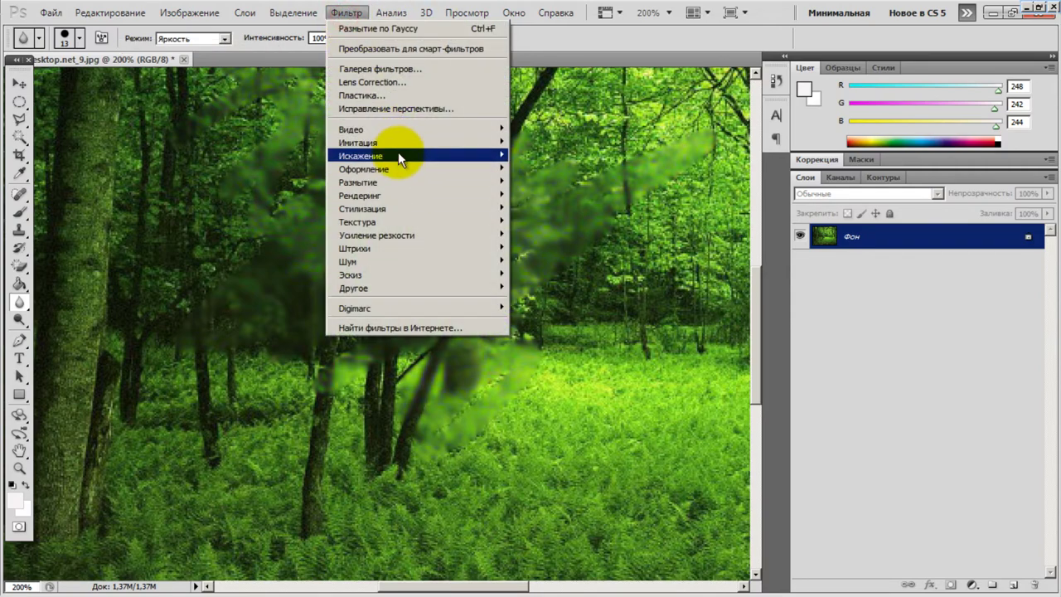
pyautogui.moveTo(399, 187)
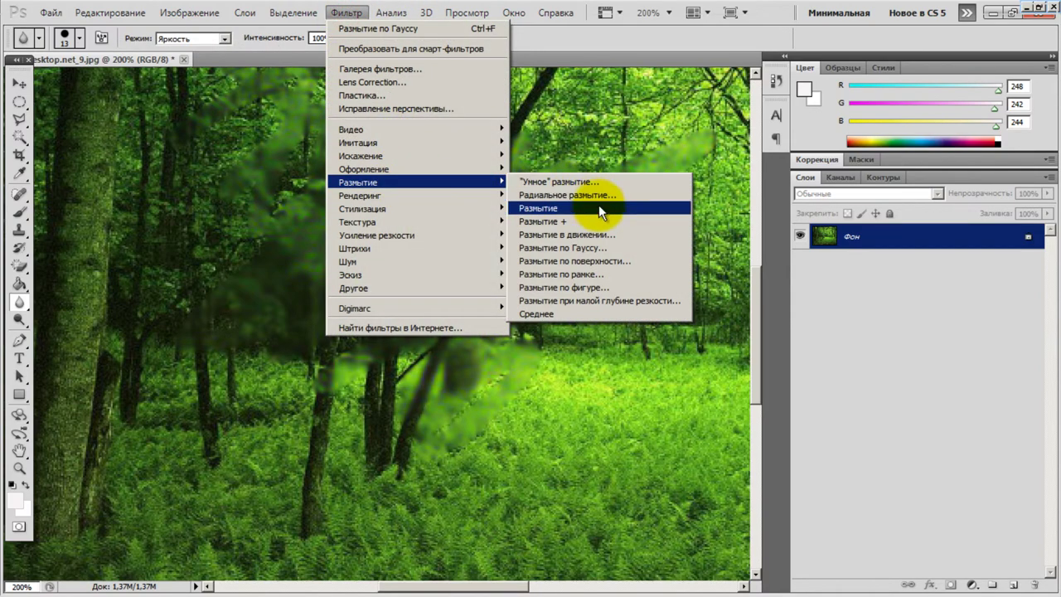
pyautogui.click(606, 237)
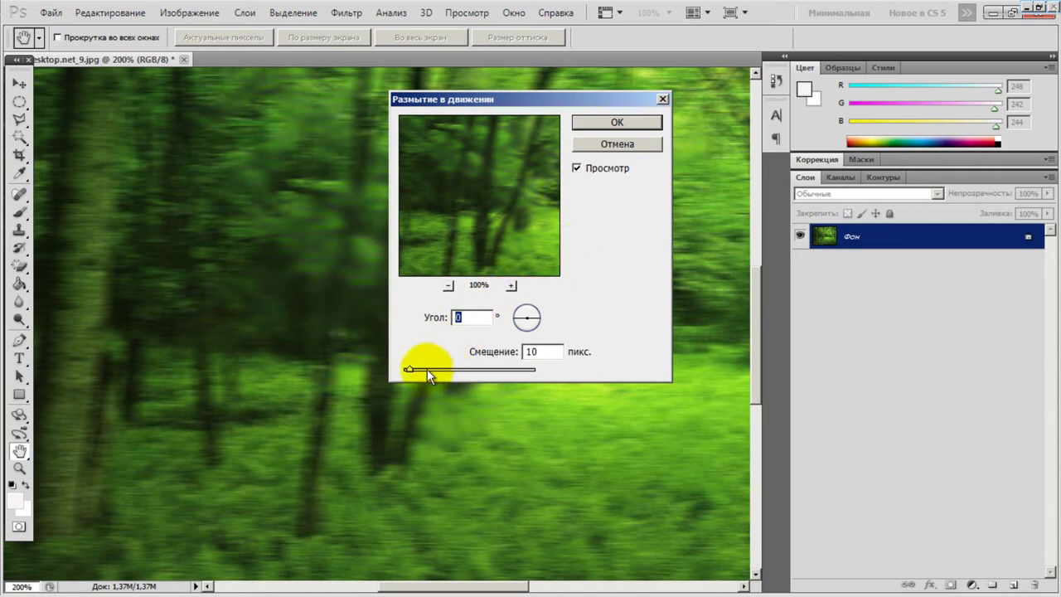
pyautogui.moveTo(409, 369); pyautogui.dragTo(455, 364)
pyautogui.click(615, 122)
pyautogui.press('r')
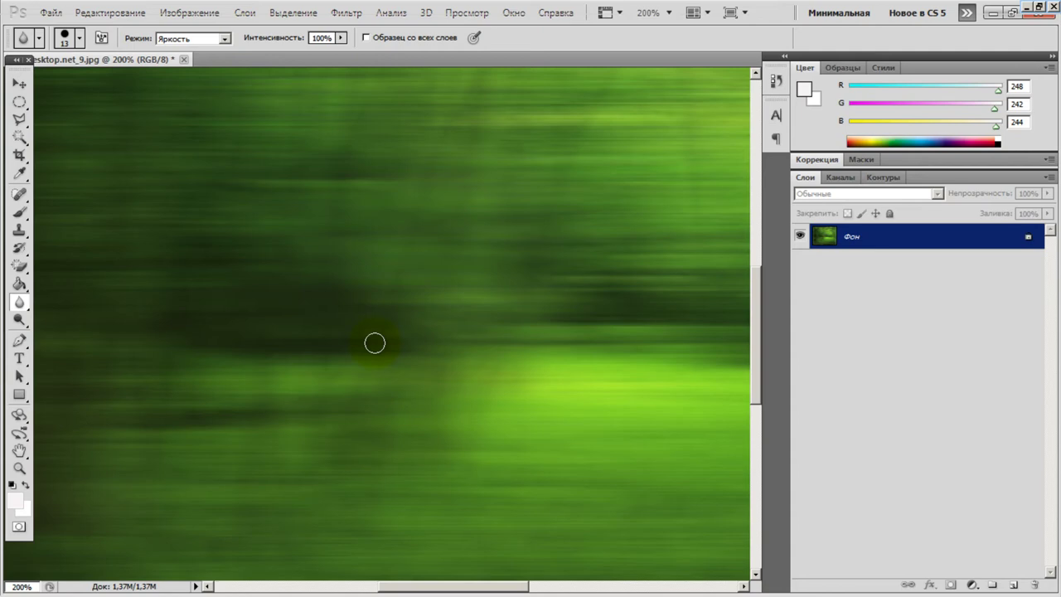
# - Step back through the history to remove the single Blur tool dab and the Motion Blur
pyautogui.click(277, 268)
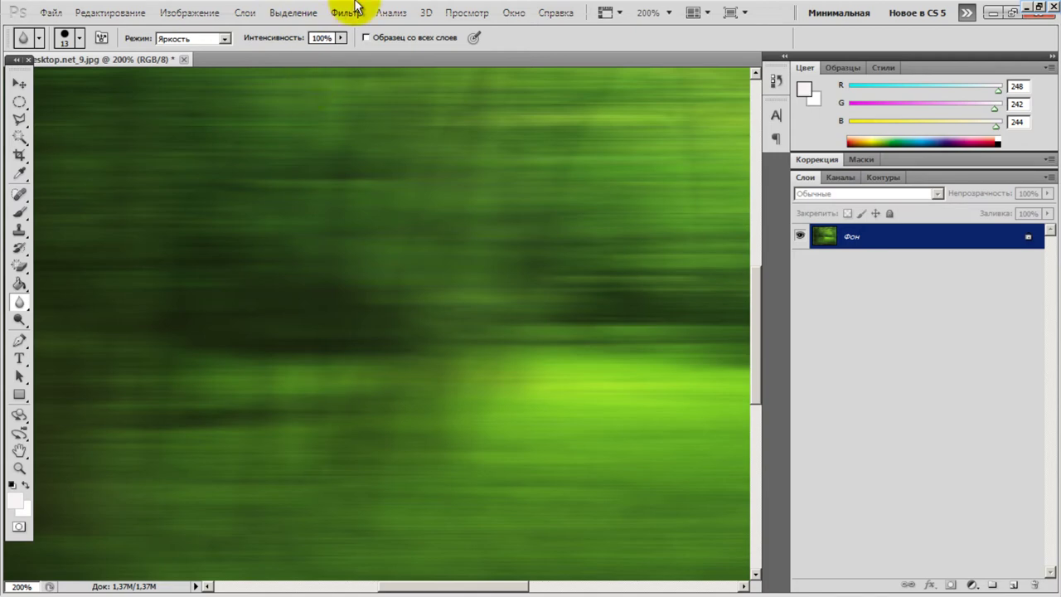
pyautogui.click(74, 14)
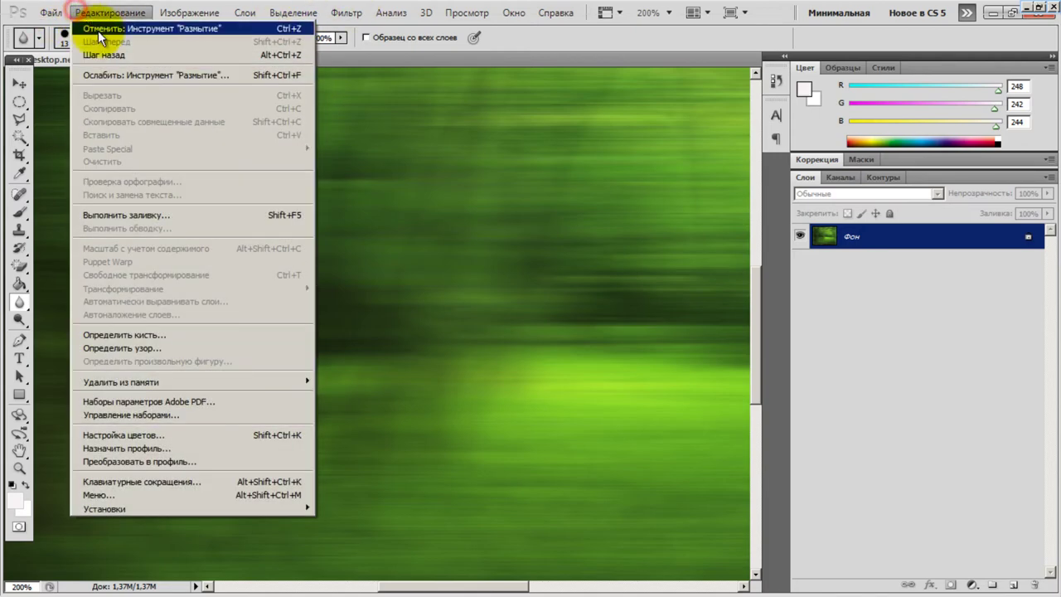
pyautogui.click(106, 61)
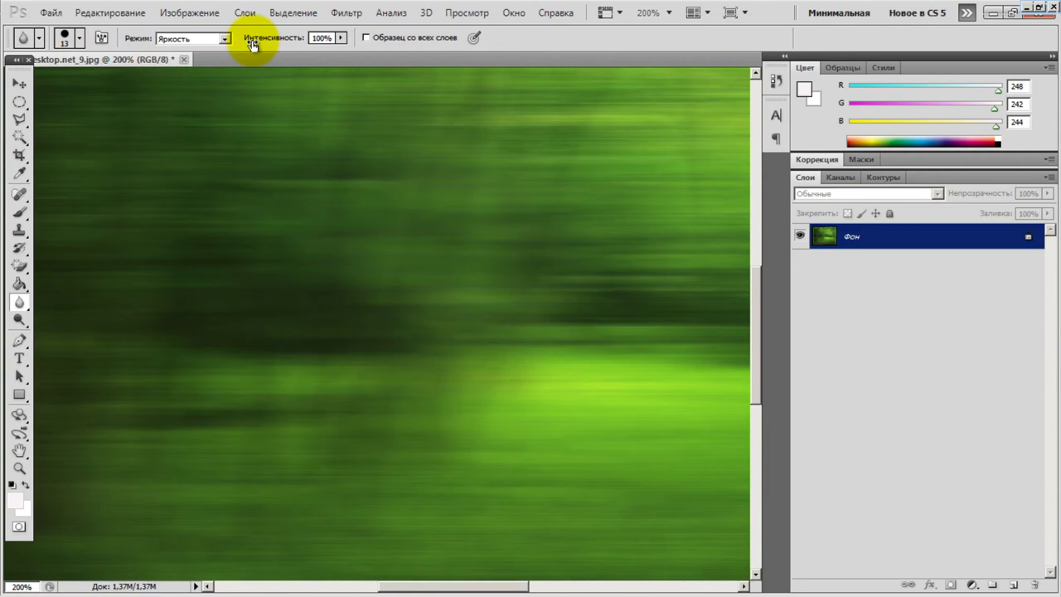
pyautogui.click(106, 13)
pyautogui.click(114, 56)
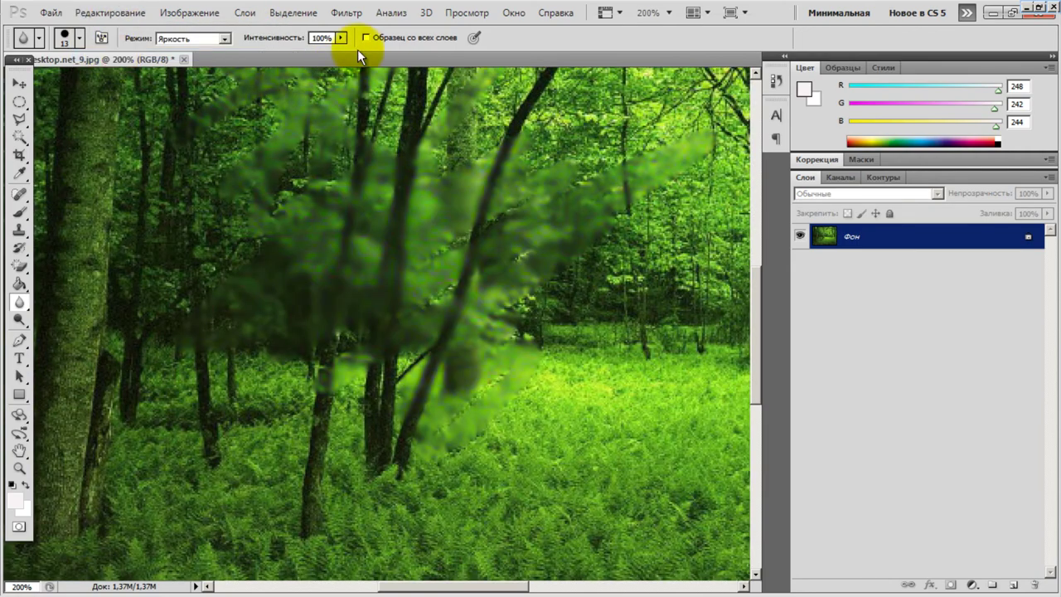
# - Apply a Smart Blur to the photo with a radius of 51 and a threshold of 45.1 at low quality
pyautogui.click(347, 13)
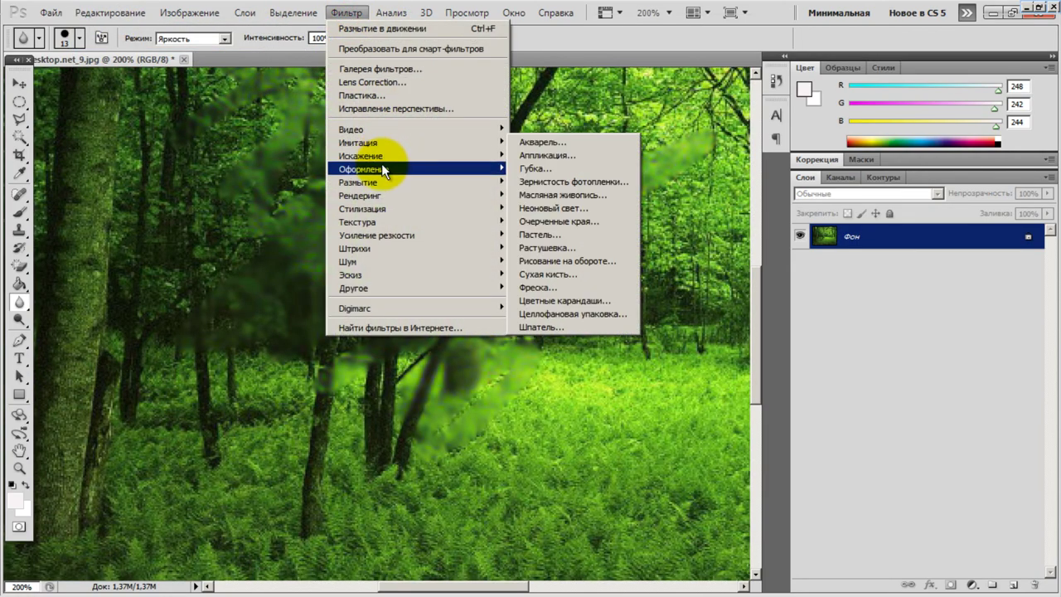
pyautogui.moveTo(394, 183)
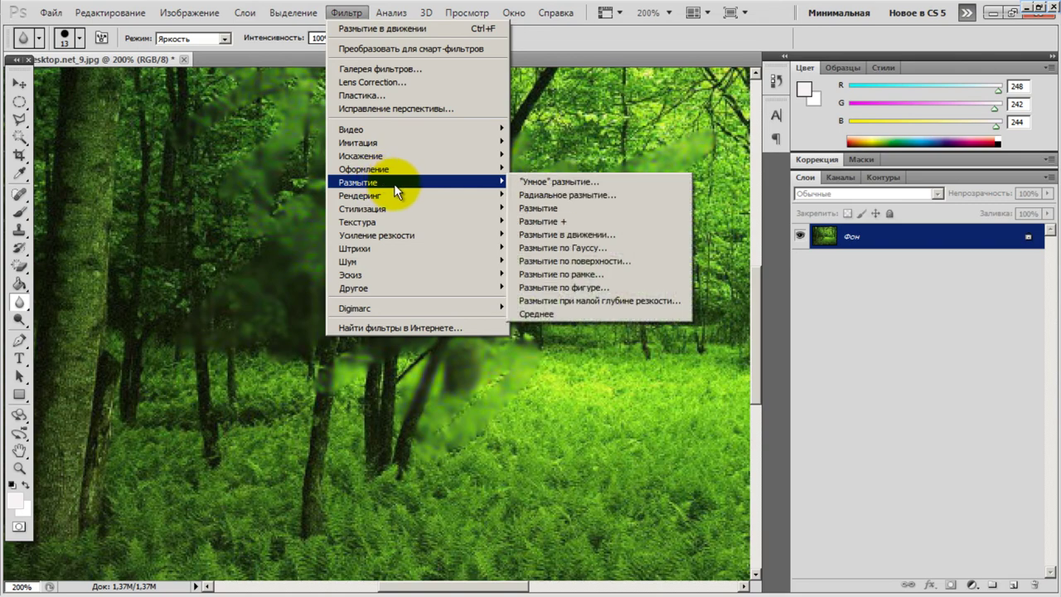
pyautogui.click(552, 182)
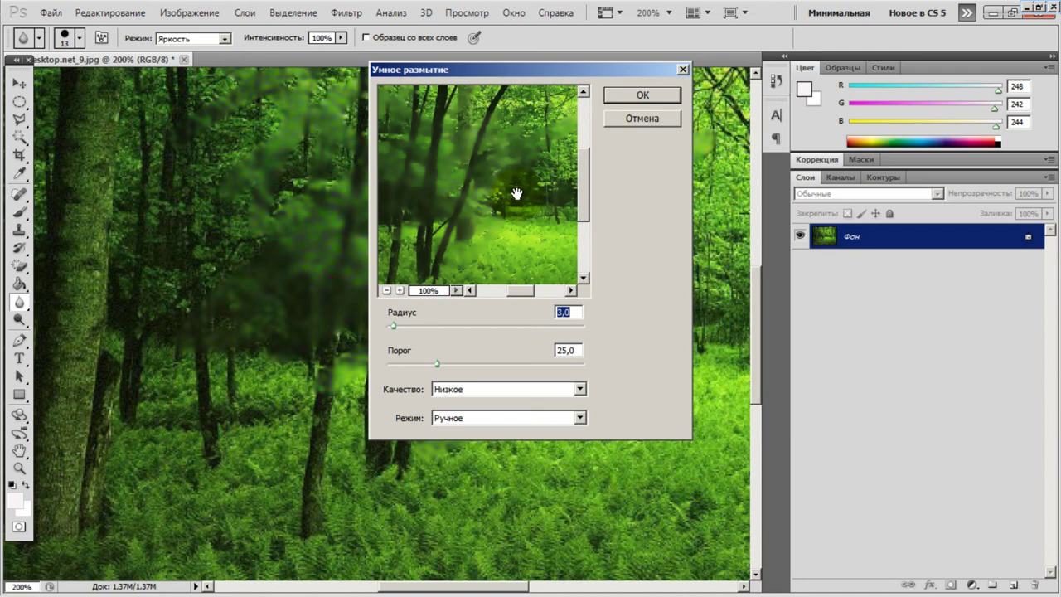
pyautogui.moveTo(436, 364)
pyautogui.mouseDown()
pyautogui.moveTo(463, 363)
pyautogui.moveTo(436, 366)
pyautogui.mouseUp()
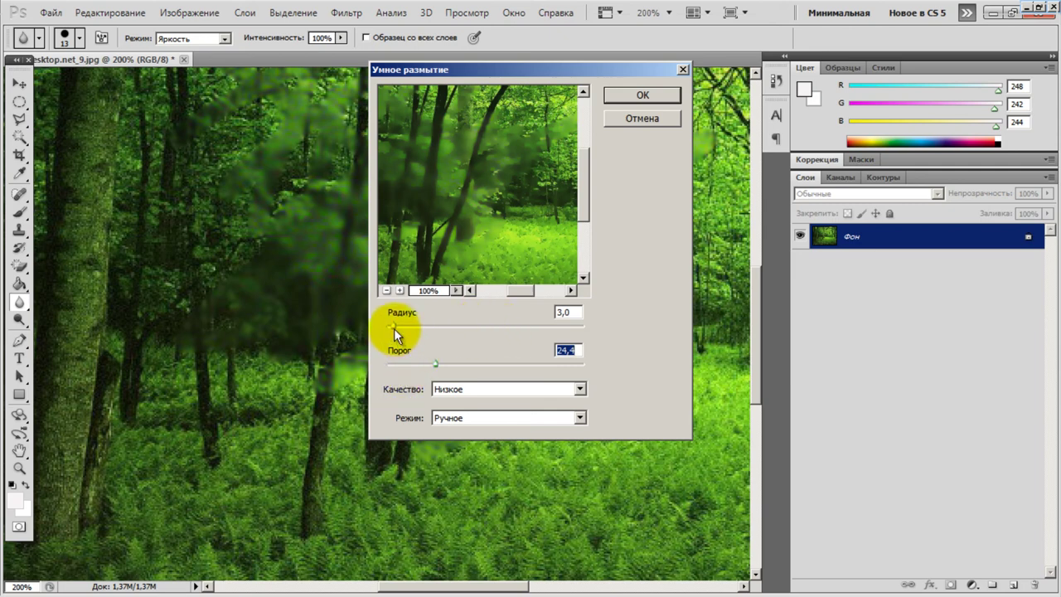
pyautogui.moveTo(394, 326); pyautogui.dragTo(467, 325)
pyautogui.moveTo(436, 365); pyautogui.dragTo(454, 363)
pyautogui.moveTo(467, 325); pyautogui.dragTo(488, 325)
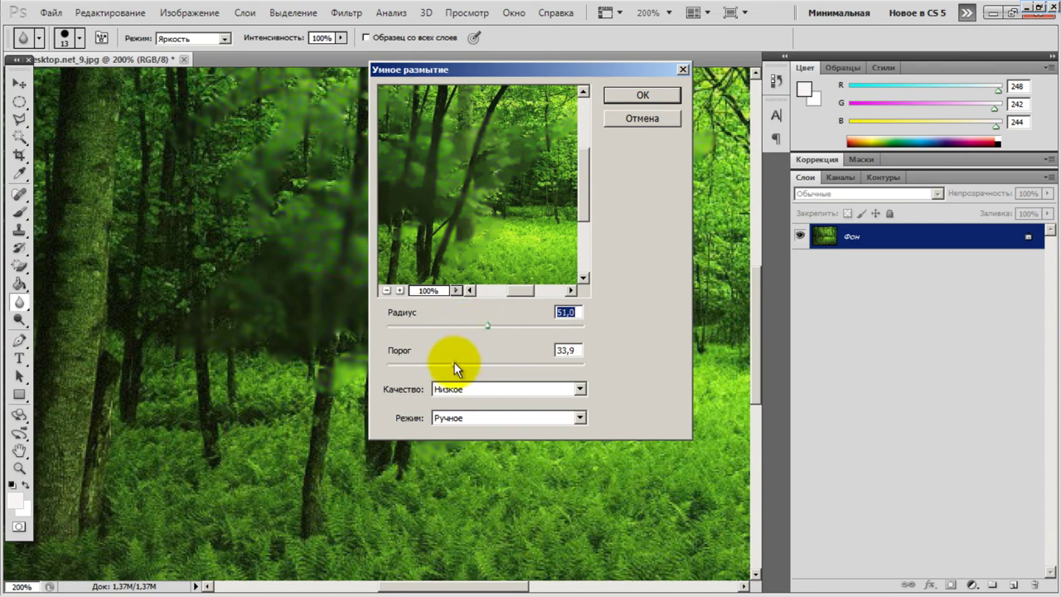
pyautogui.moveTo(454, 363); pyautogui.dragTo(476, 363)
pyautogui.click(659, 97)
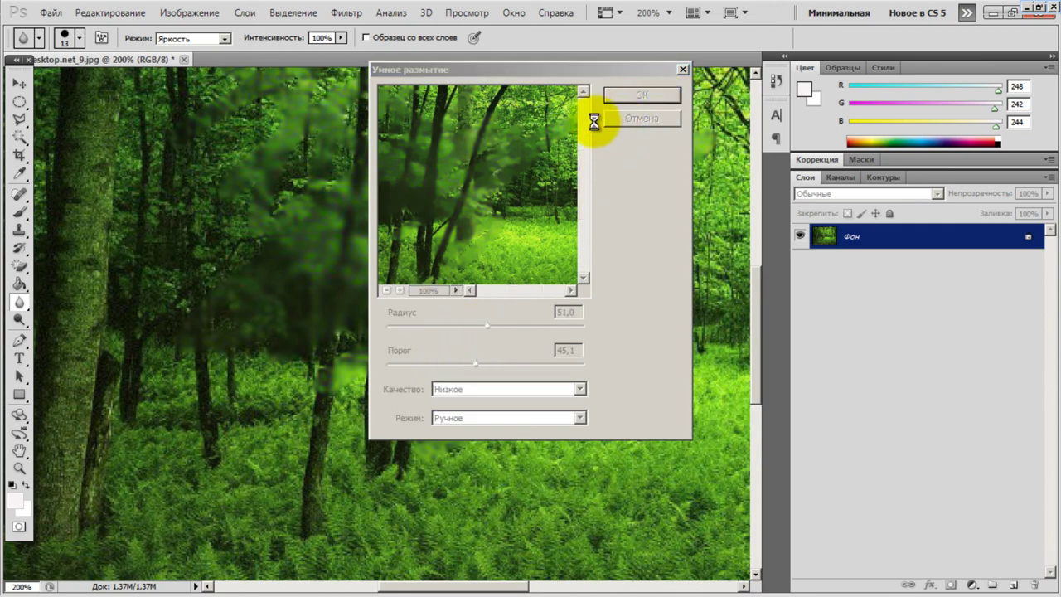
pyautogui.click(345, 12)
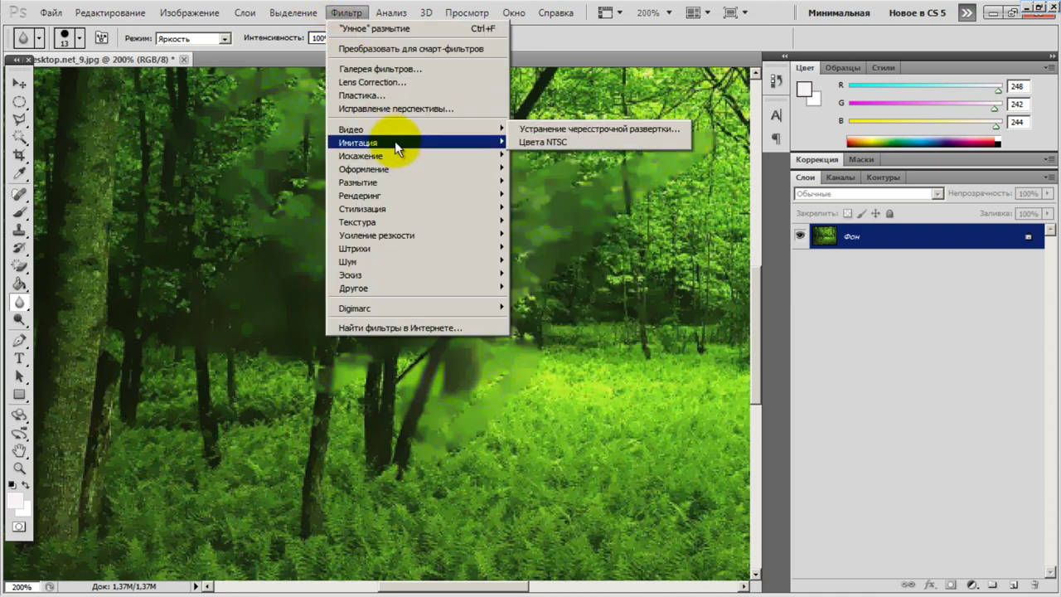
pyautogui.moveTo(394, 139)
pyautogui.moveTo(391, 186)
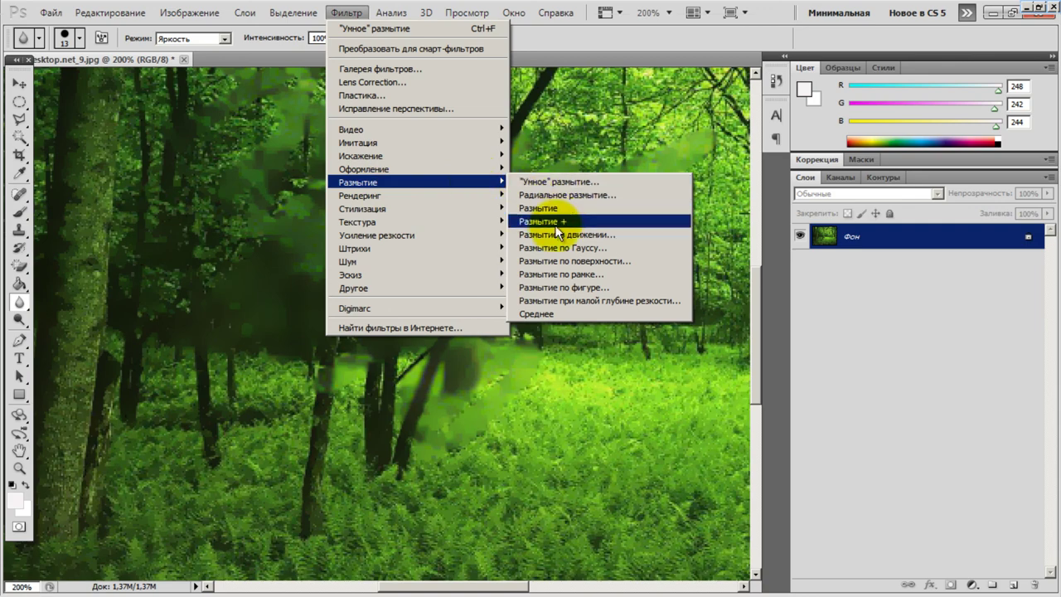
pyautogui.click(454, 400)
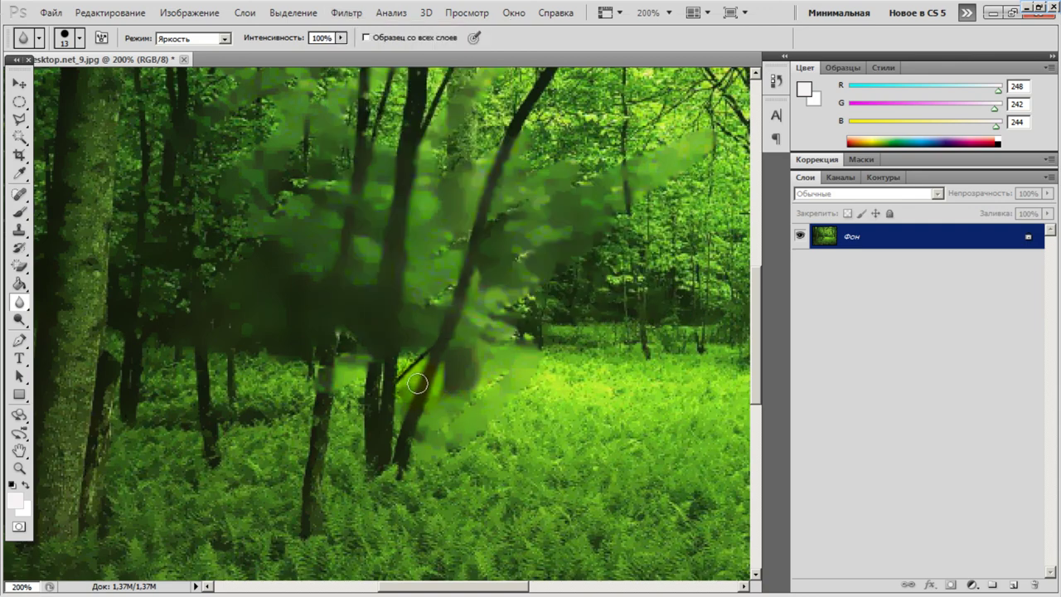